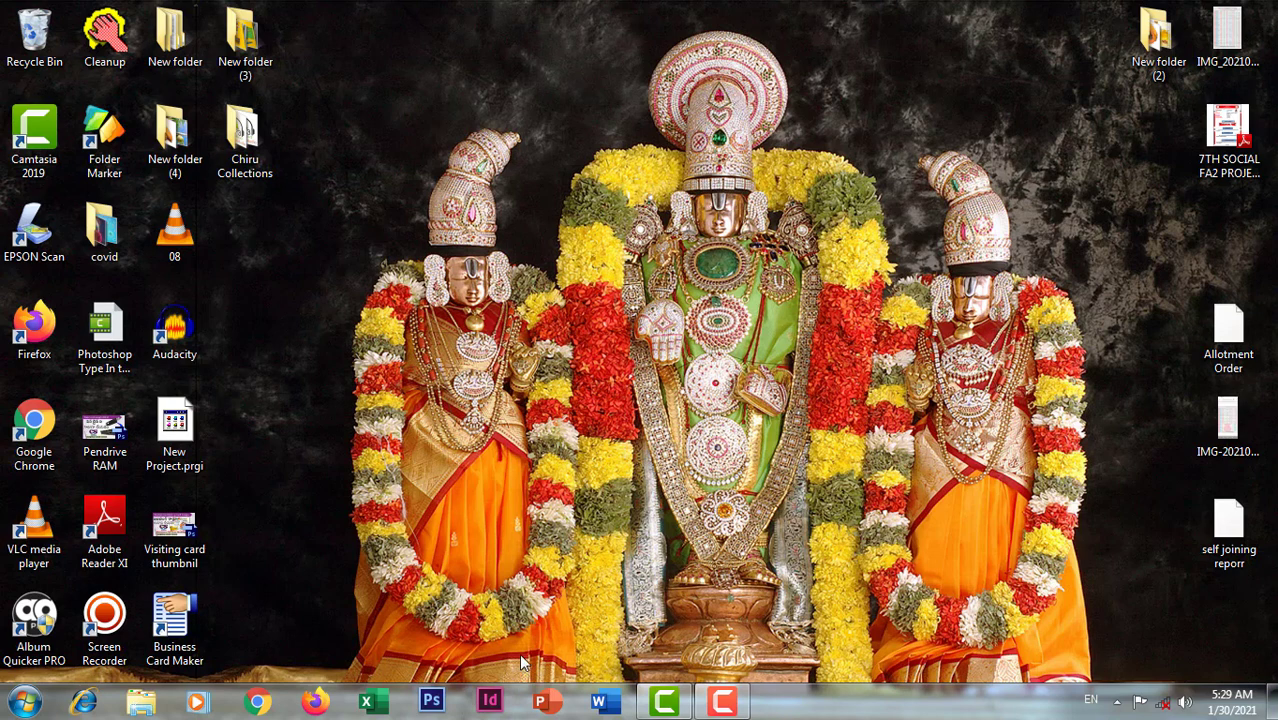
Refresh the desktop, then check drives C:, D:, G:, E: and H: in Computer and close it.
right_click(441, 418)
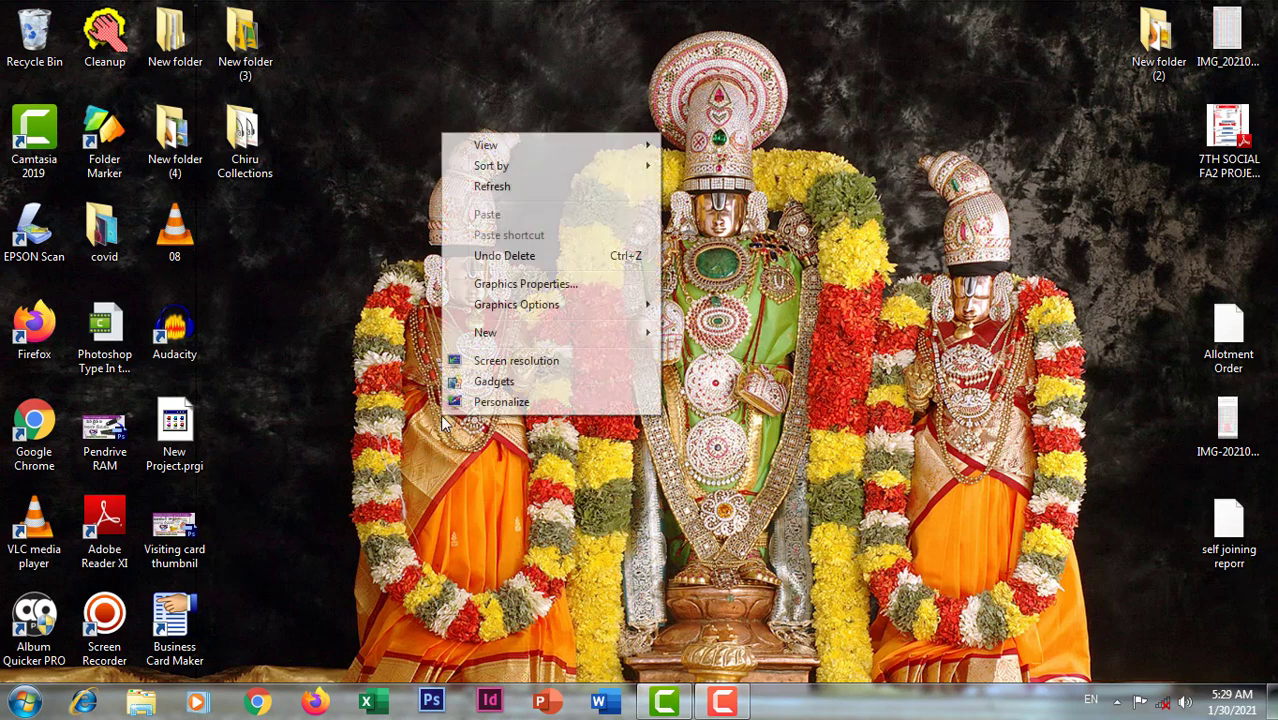
left_click(546, 186)
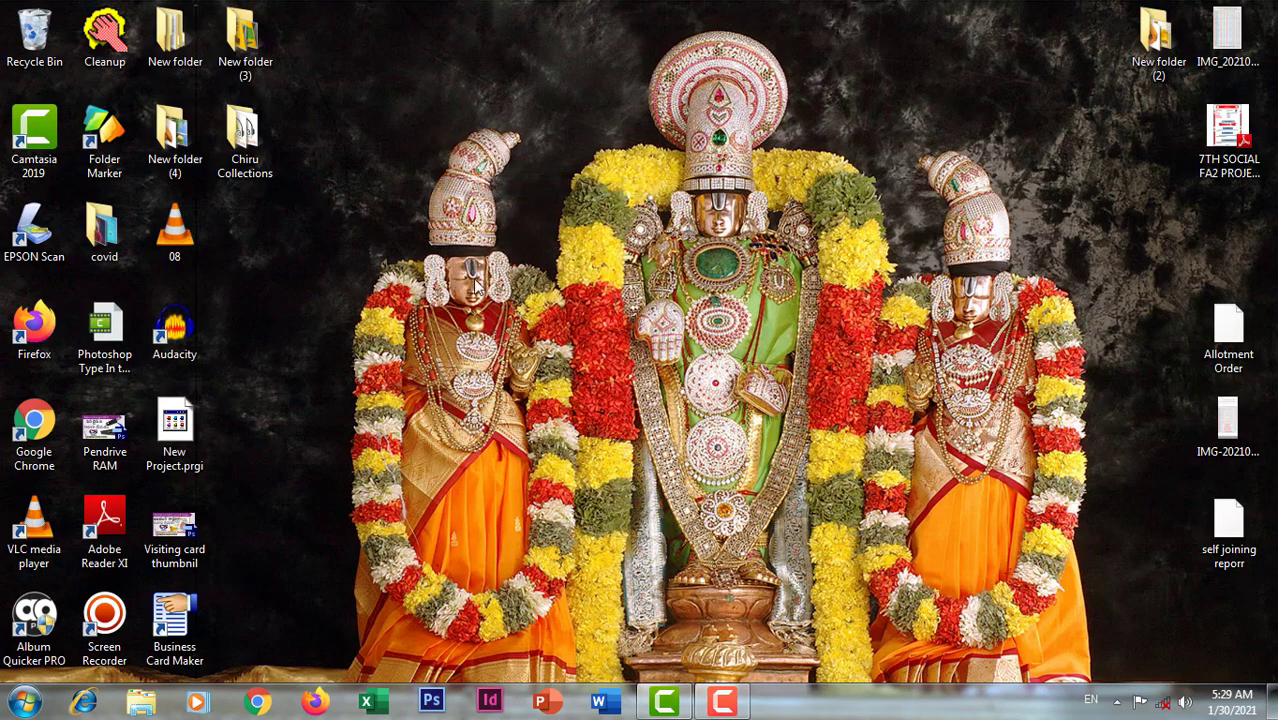
left_click(27, 707)
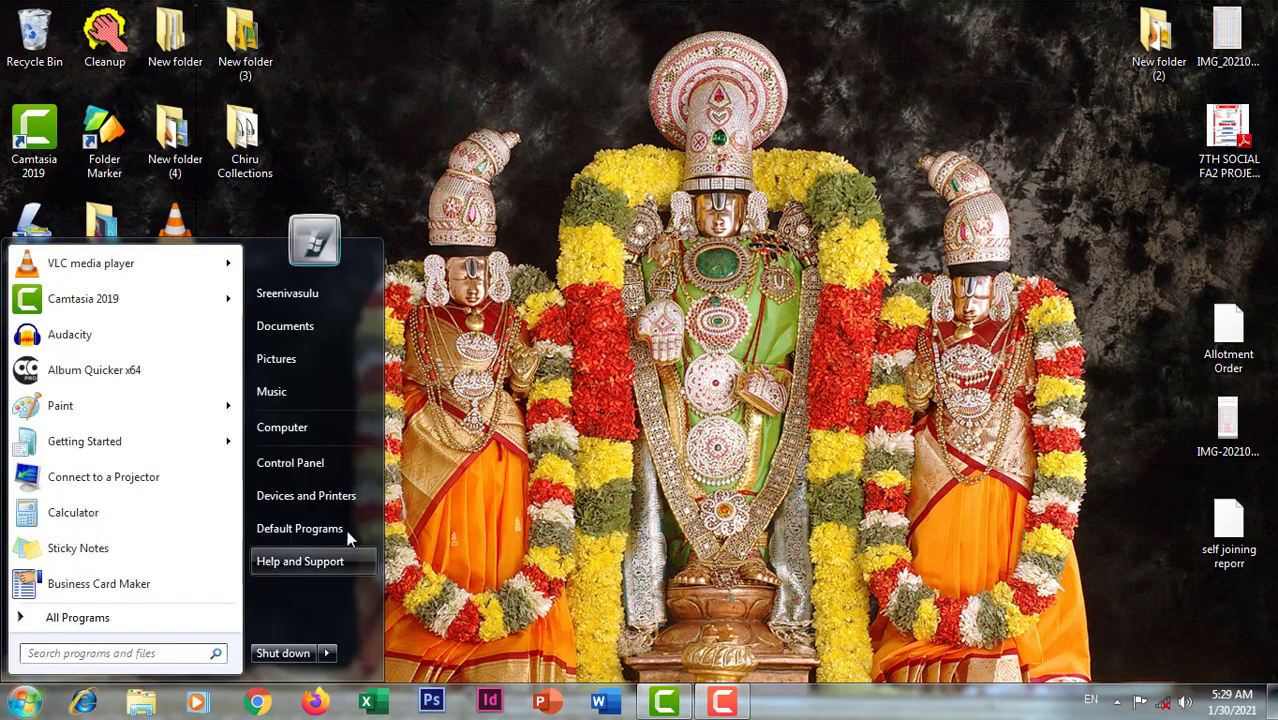
left_click(306, 426)
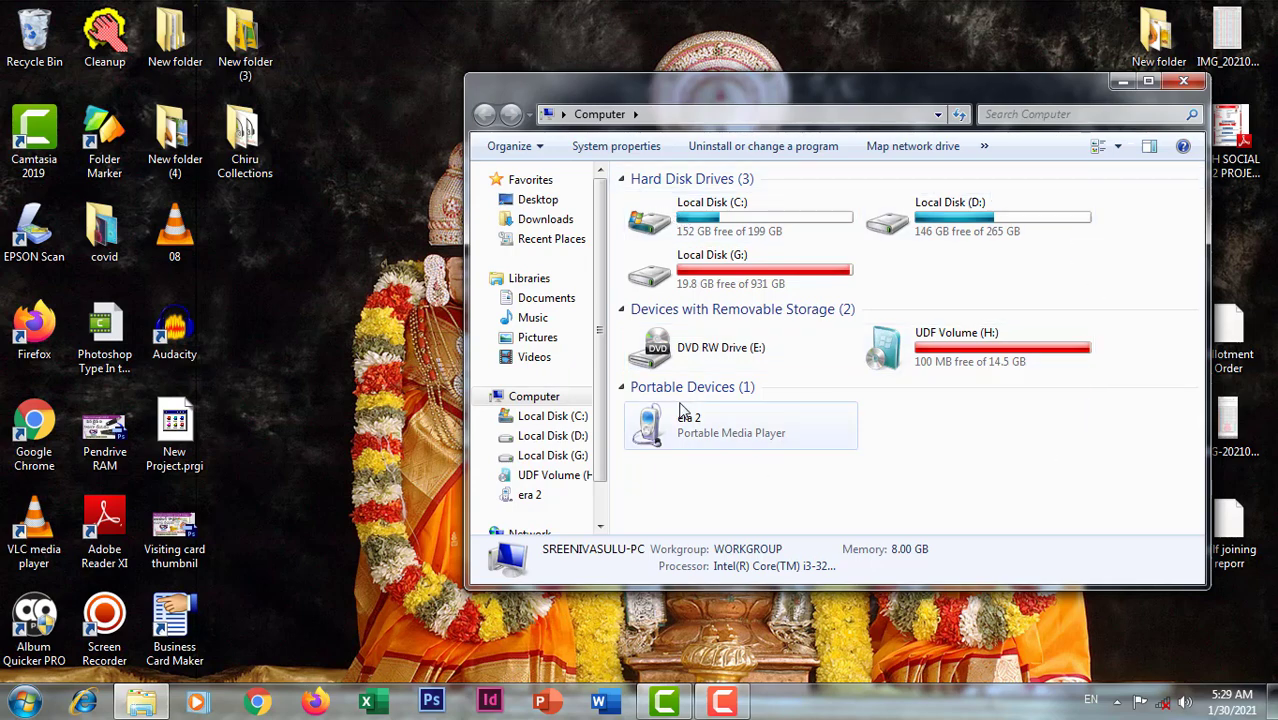
left_click(1184, 84)
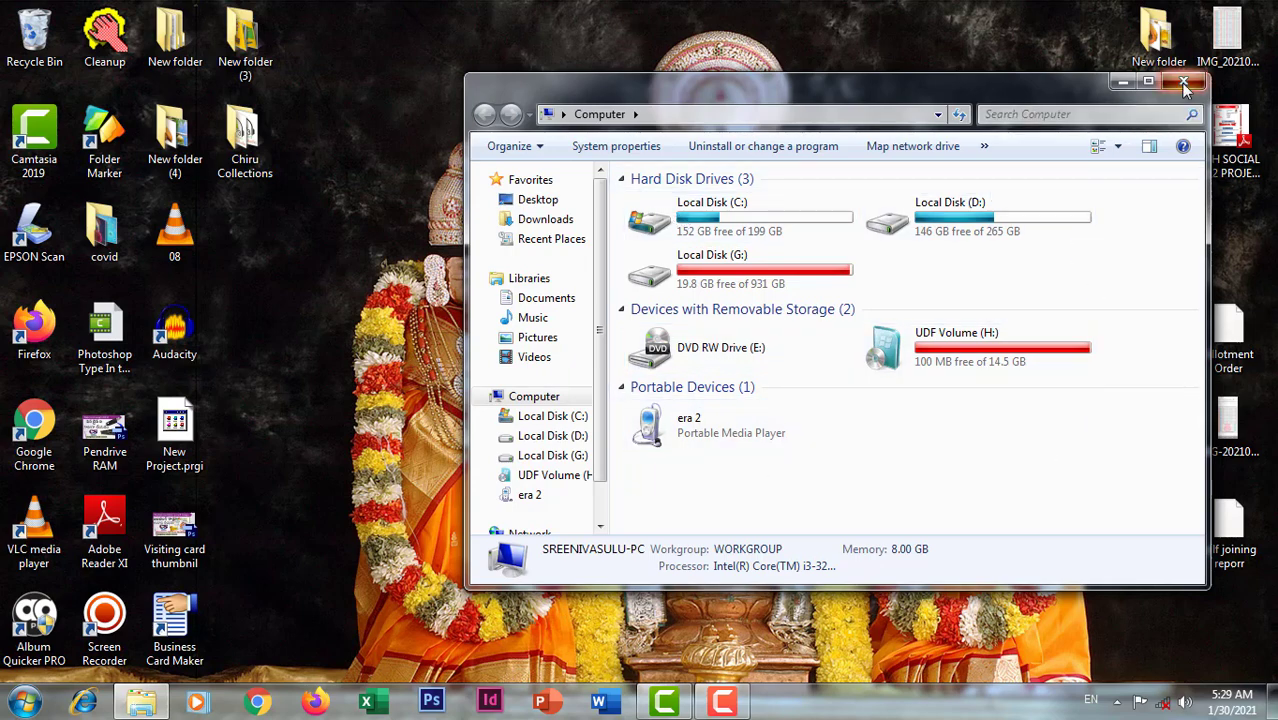
left_click(25, 703)
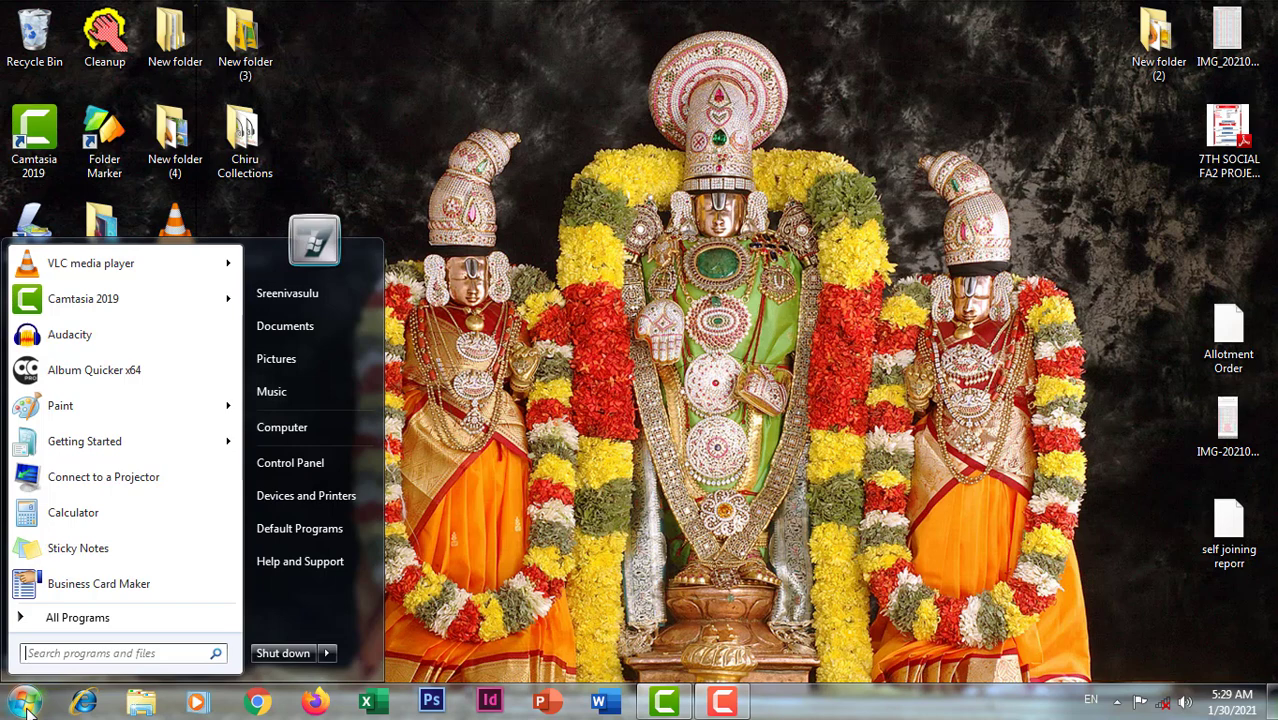
Open Computer's System properties page, showing Windows 7 Professional and 8.00 GB RAM, maximized.
right_click(322, 432)
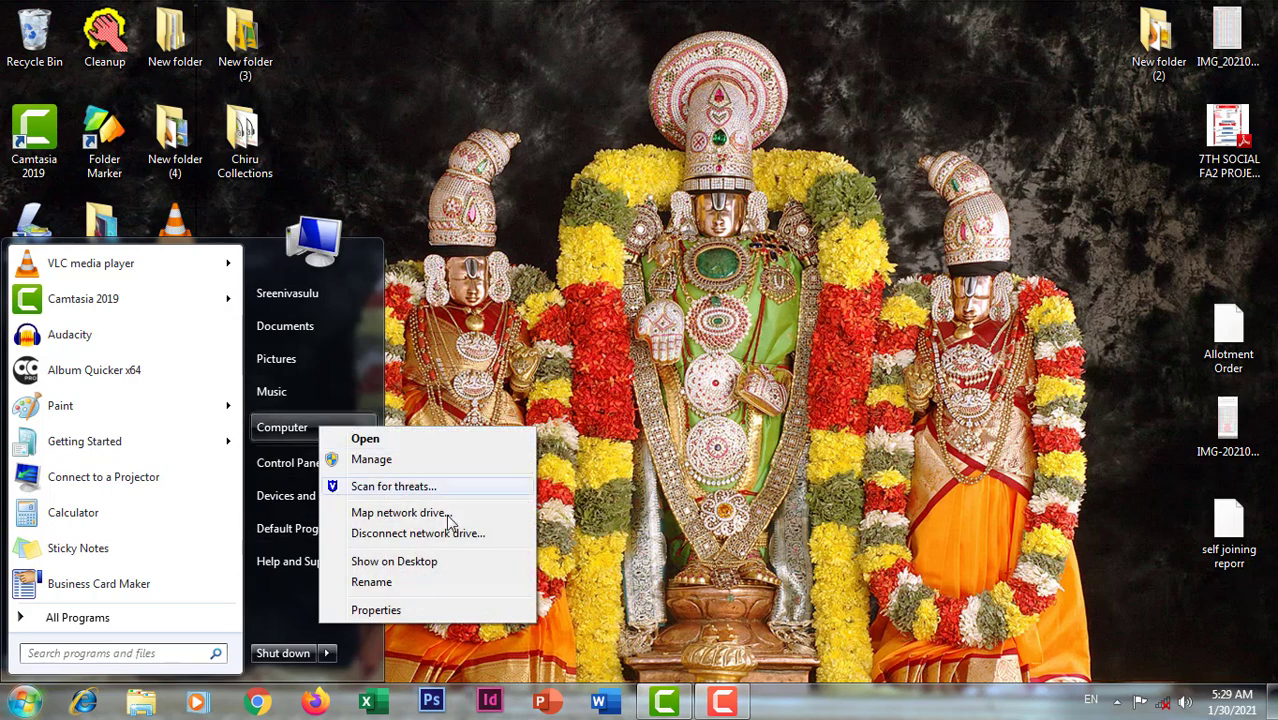
left_click(418, 612)
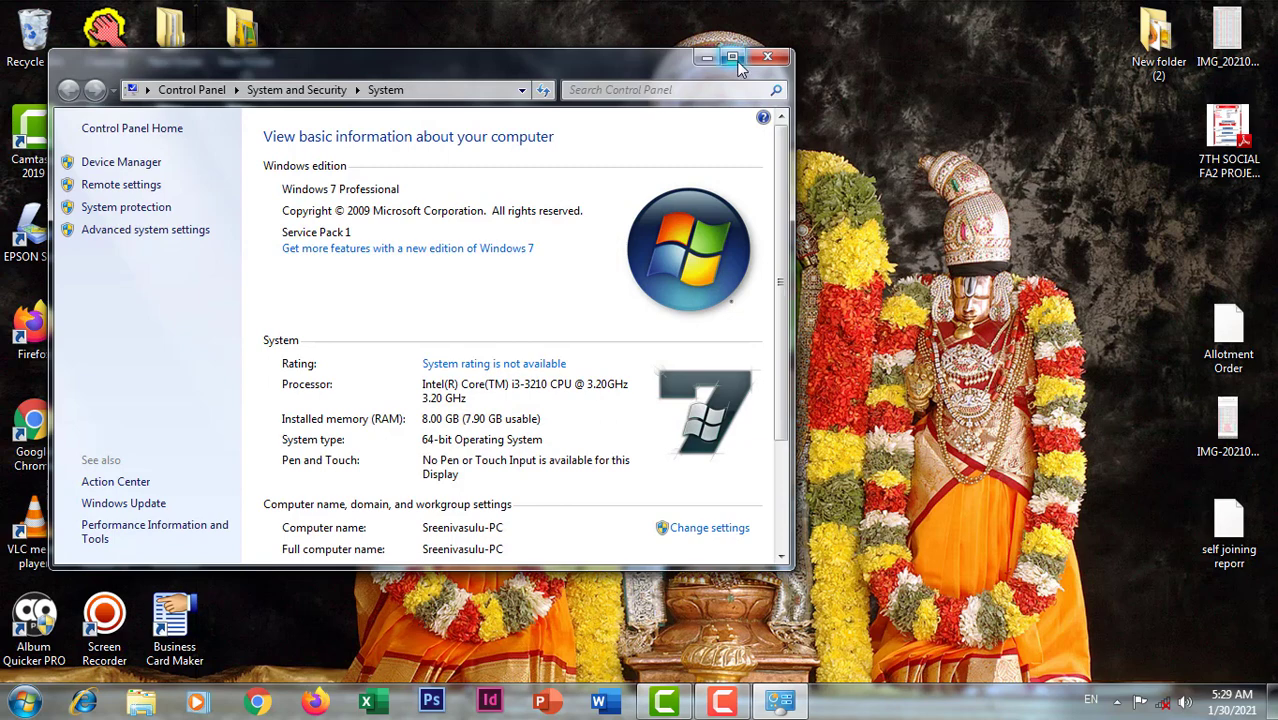
left_click(733, 58)
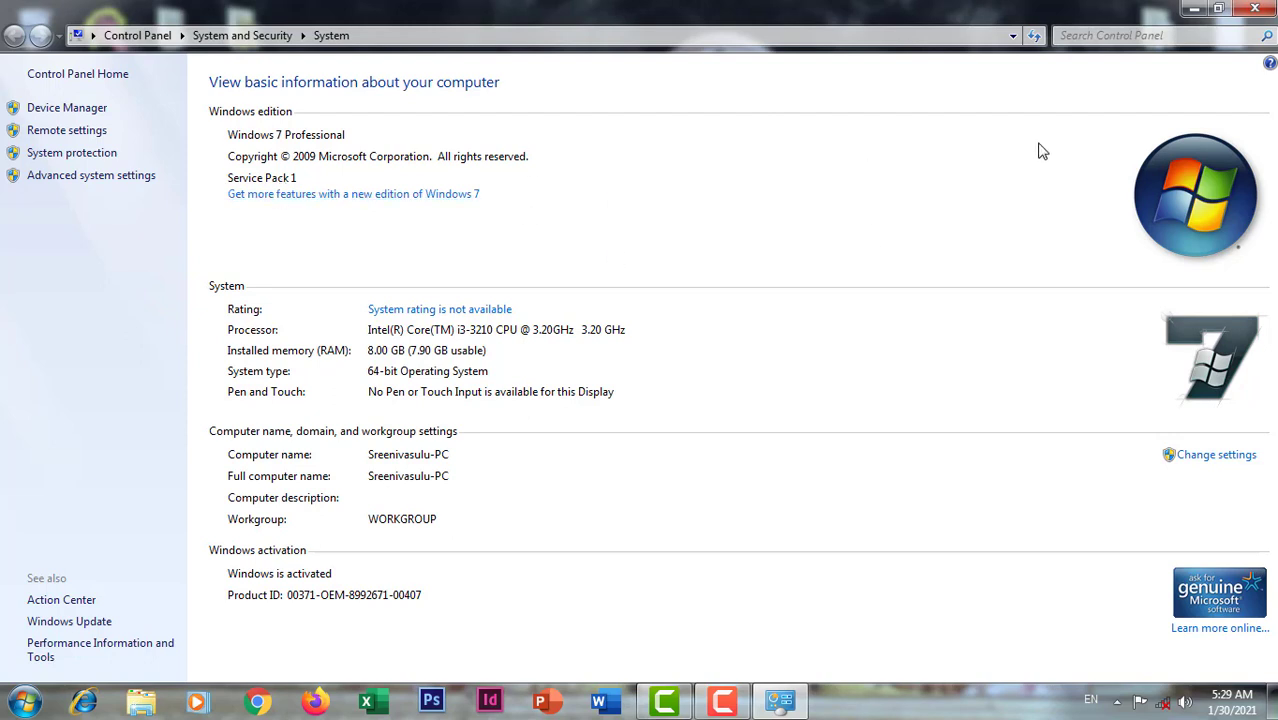
Open Performance Options on its Advanced tab via Advanced system settings, showing 8089 MB total paging file.
left_click(93, 183)
left_click_drag(226, 111, 621, 148)
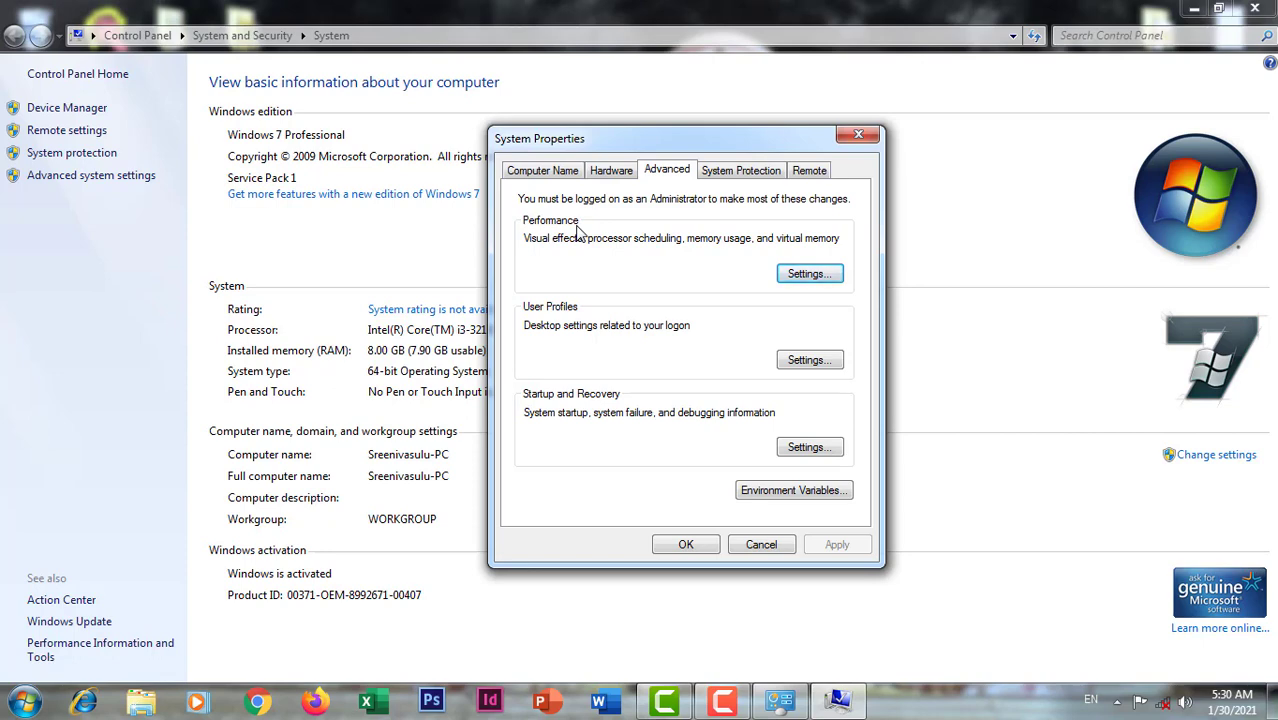
left_click(800, 275)
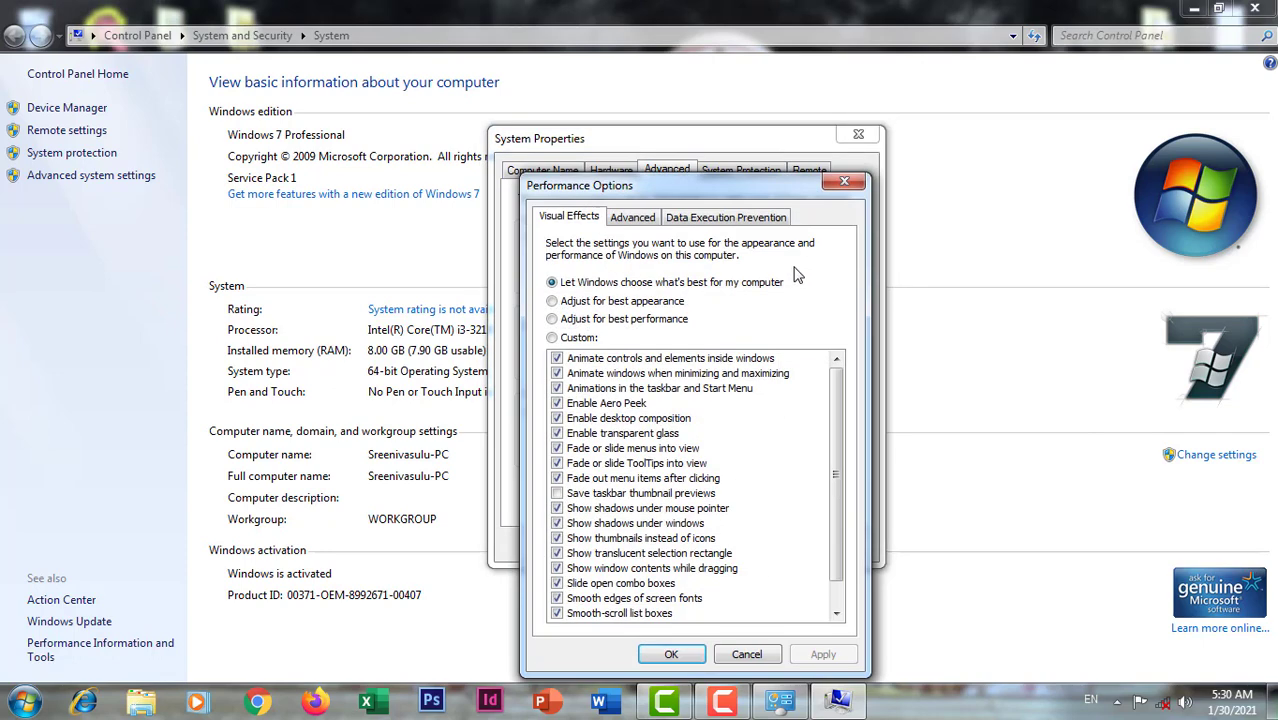
left_click(634, 219)
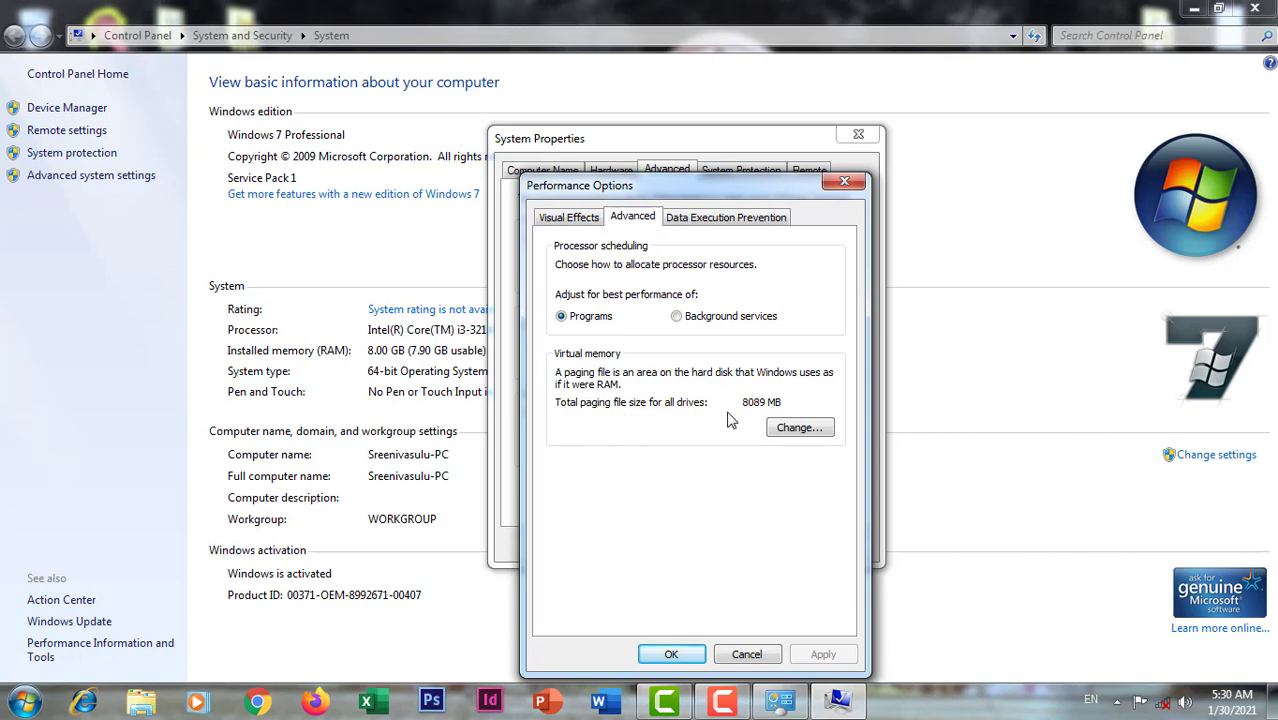
left_click(24, 702)
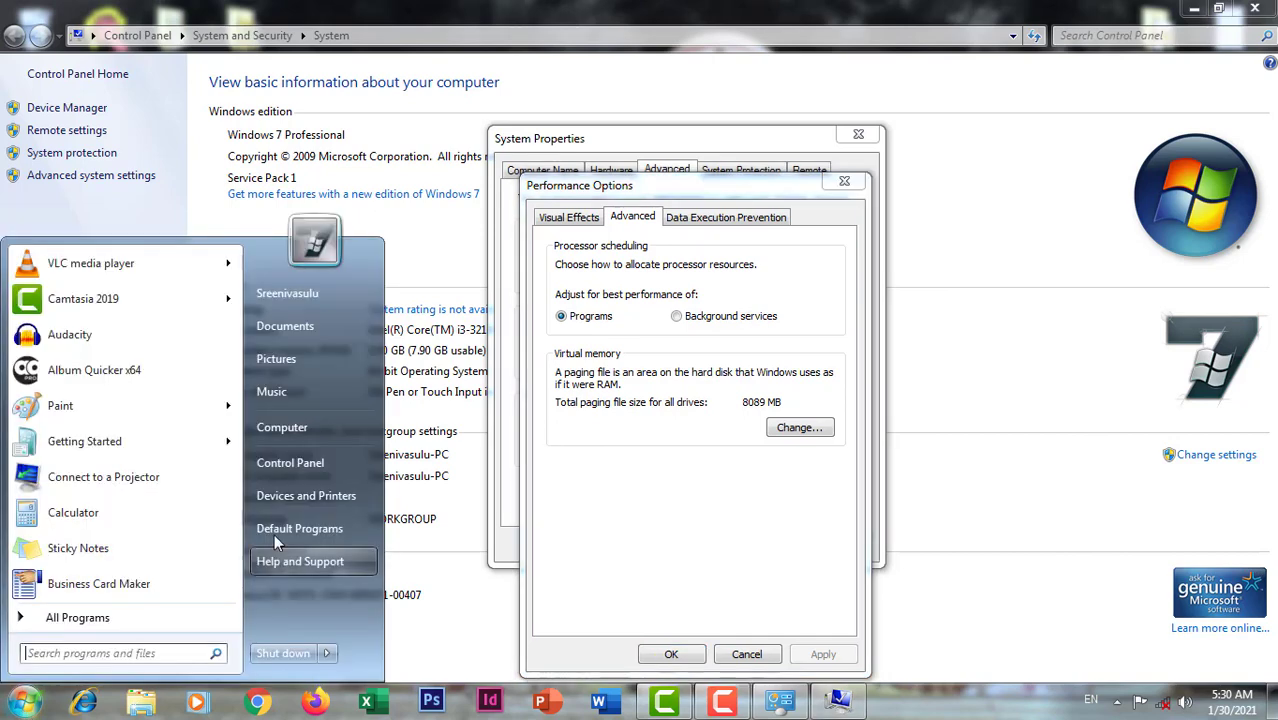
left_click(392, 127)
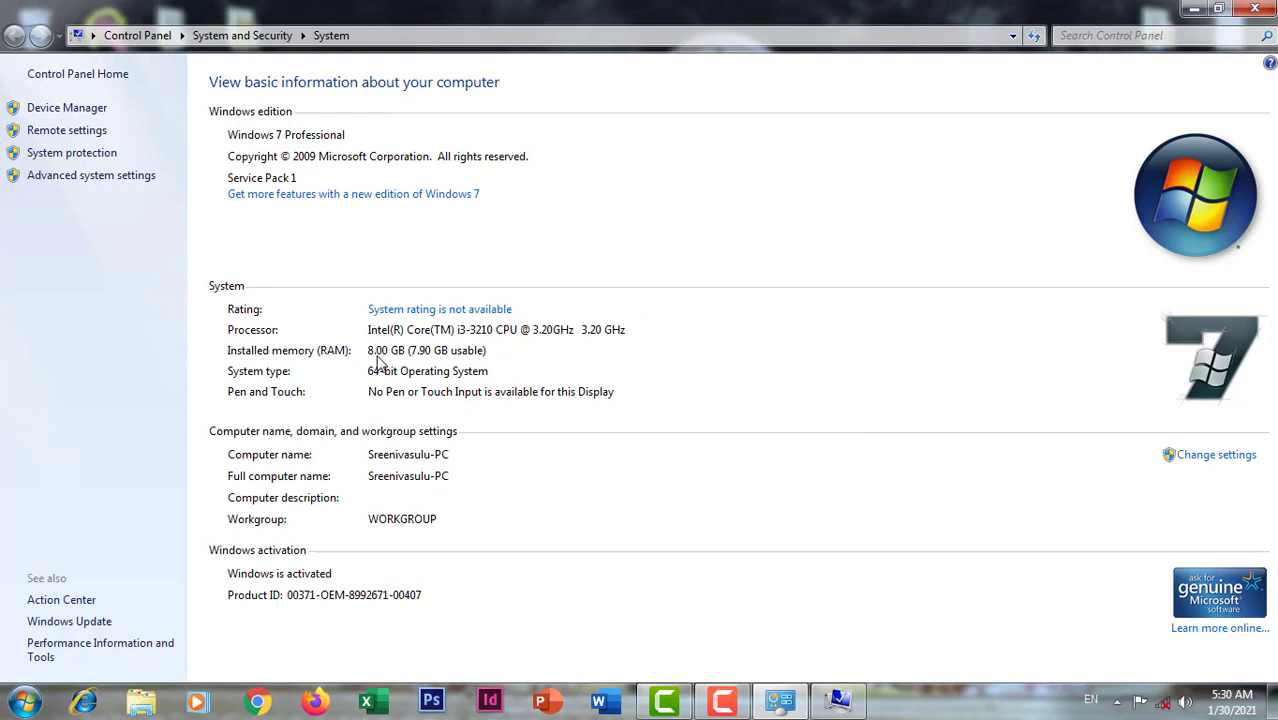
left_click(840, 701)
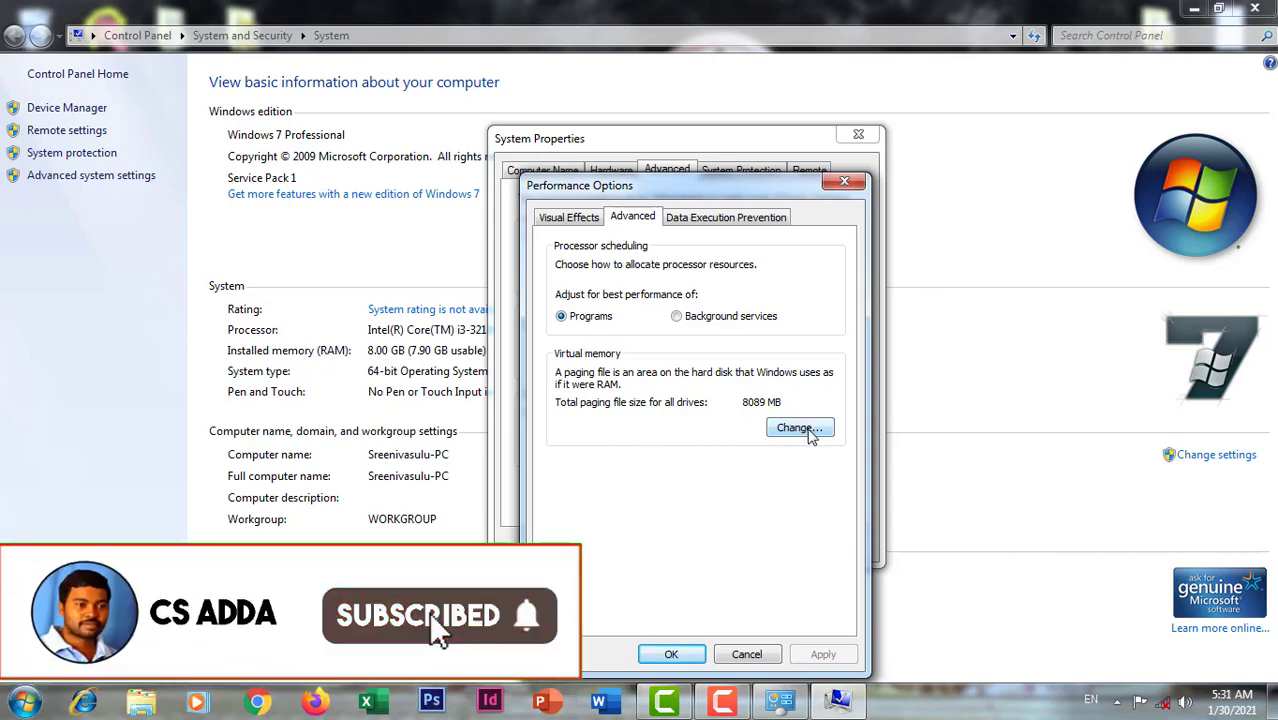
Turn off automatic paging file management and give drive C a custom initial size of 12133 MB.
left_click(808, 430)
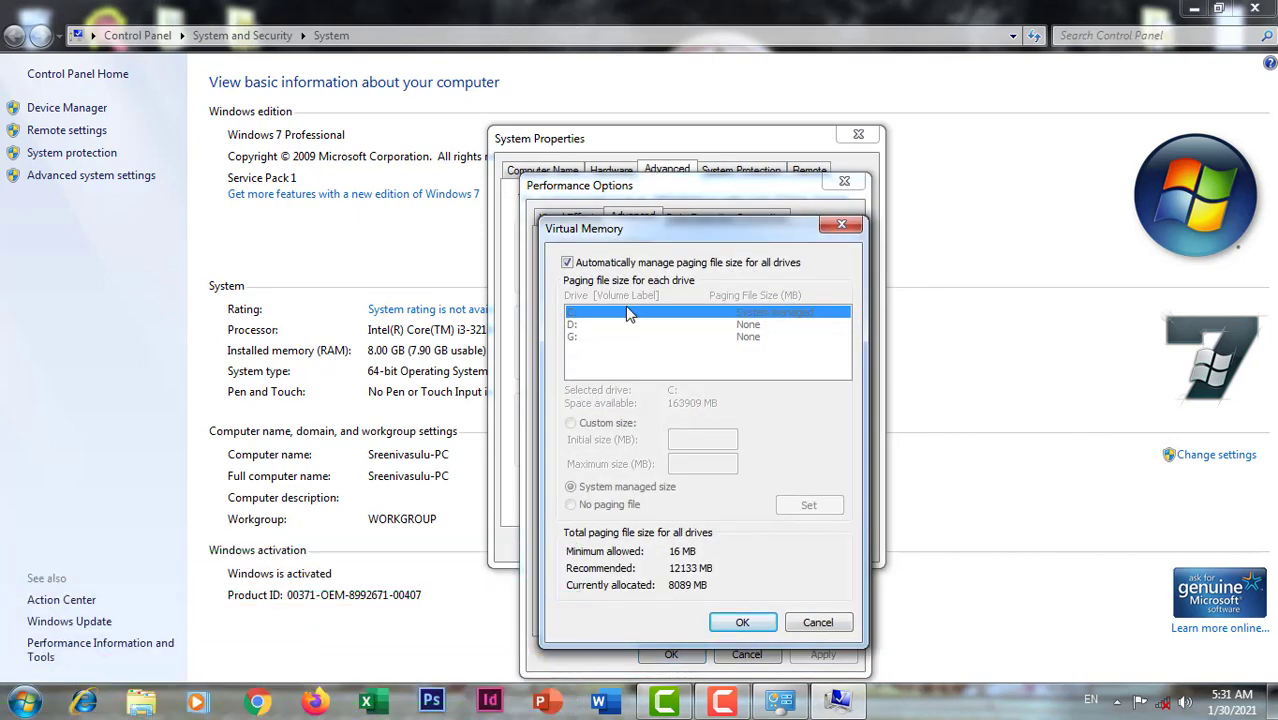
left_click(568, 263)
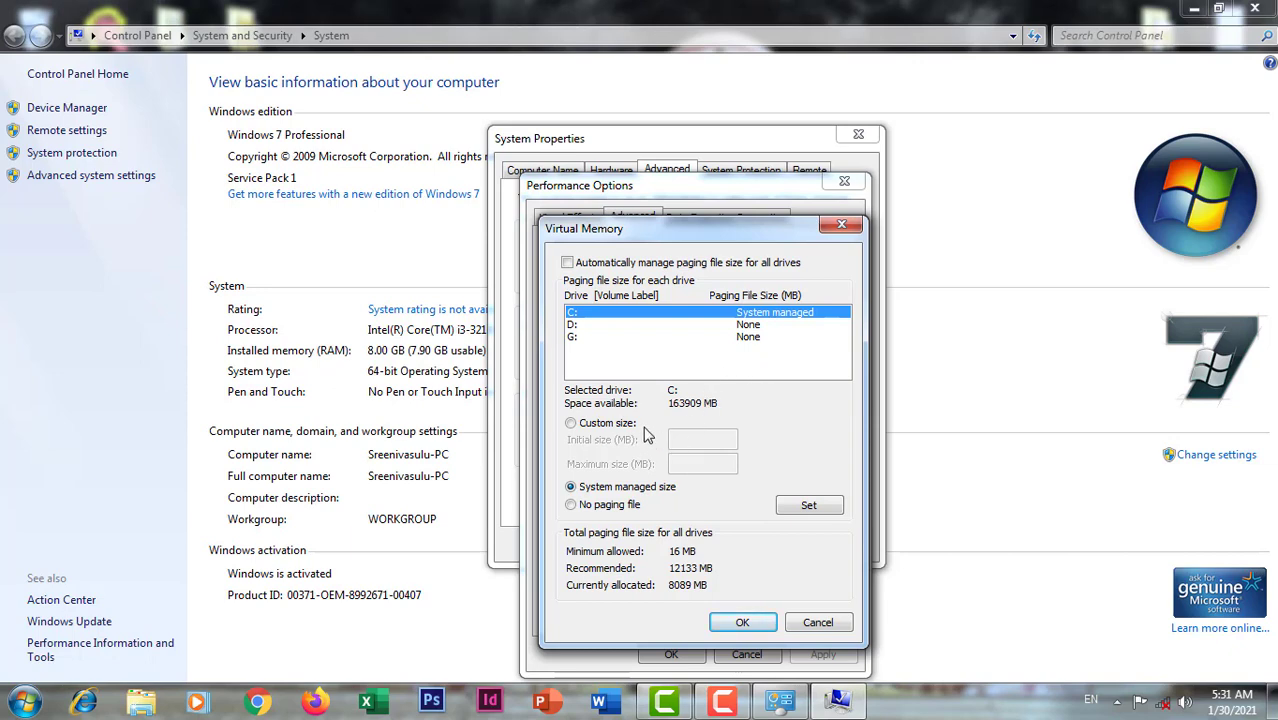
left_click(571, 424)
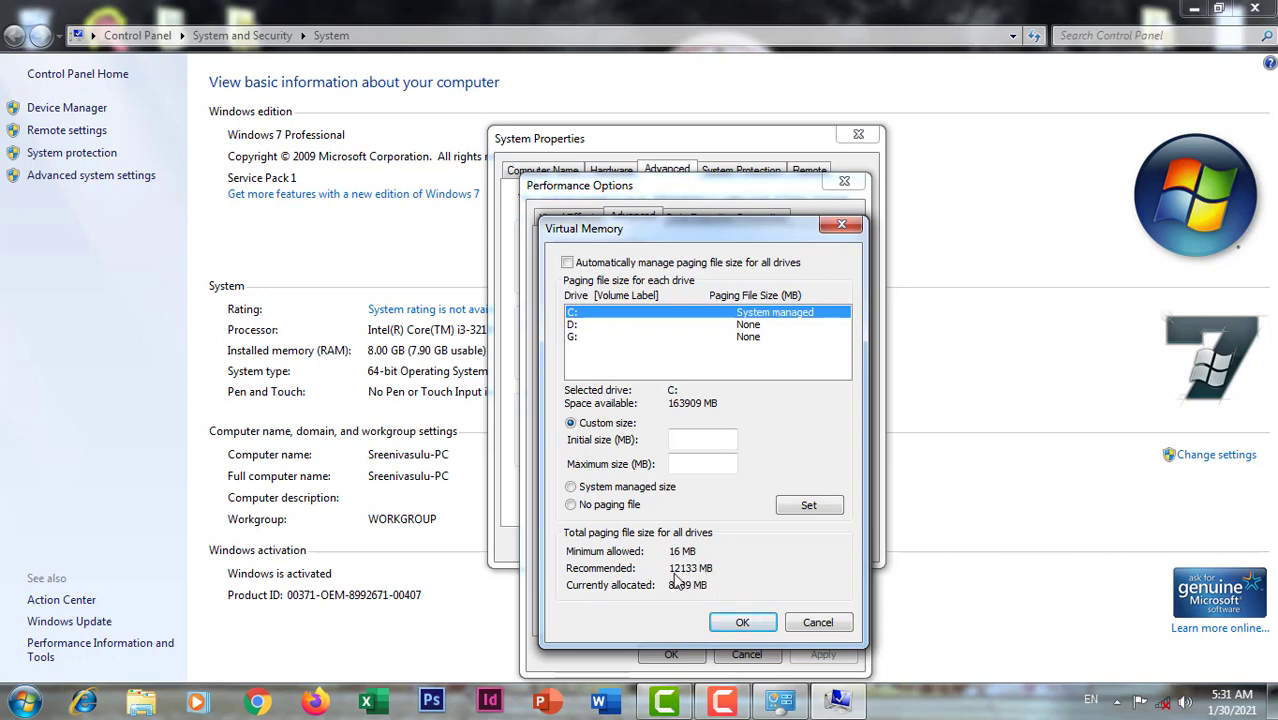
left_click(690, 439)
type("12133")
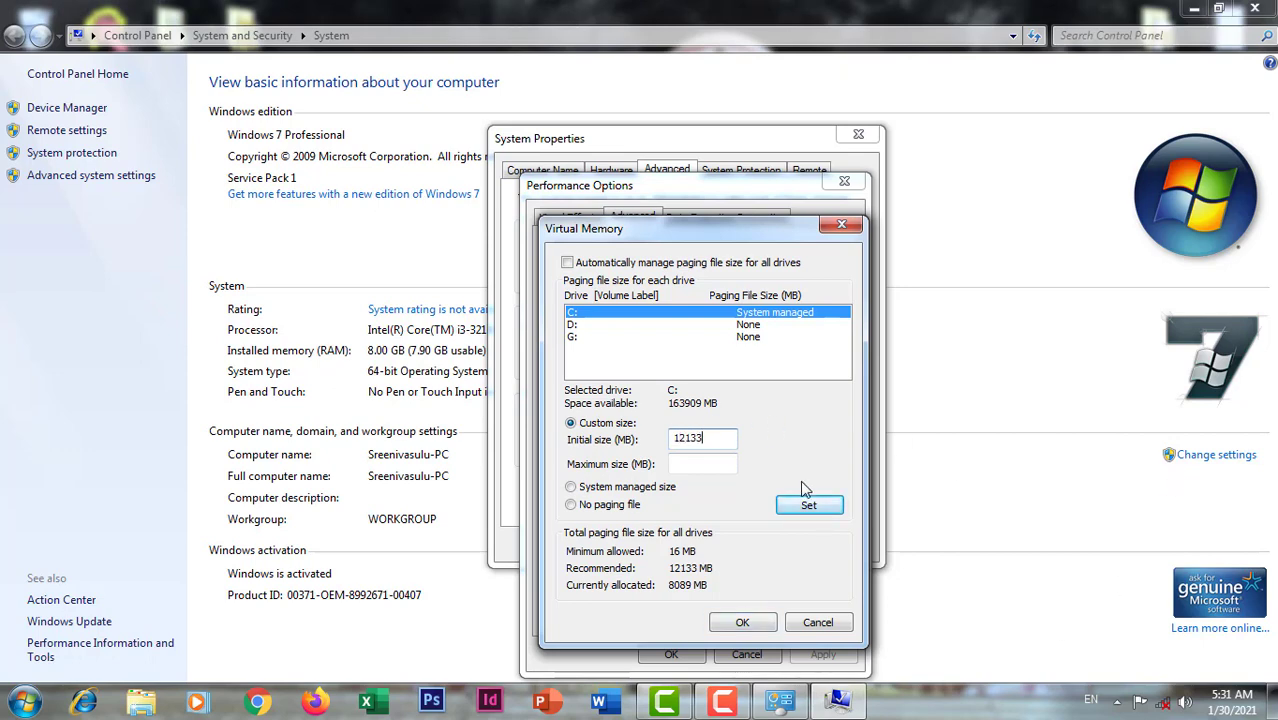
Launch Calculator with calc and compute 8 × 1024 = 8192.
key("super+r")
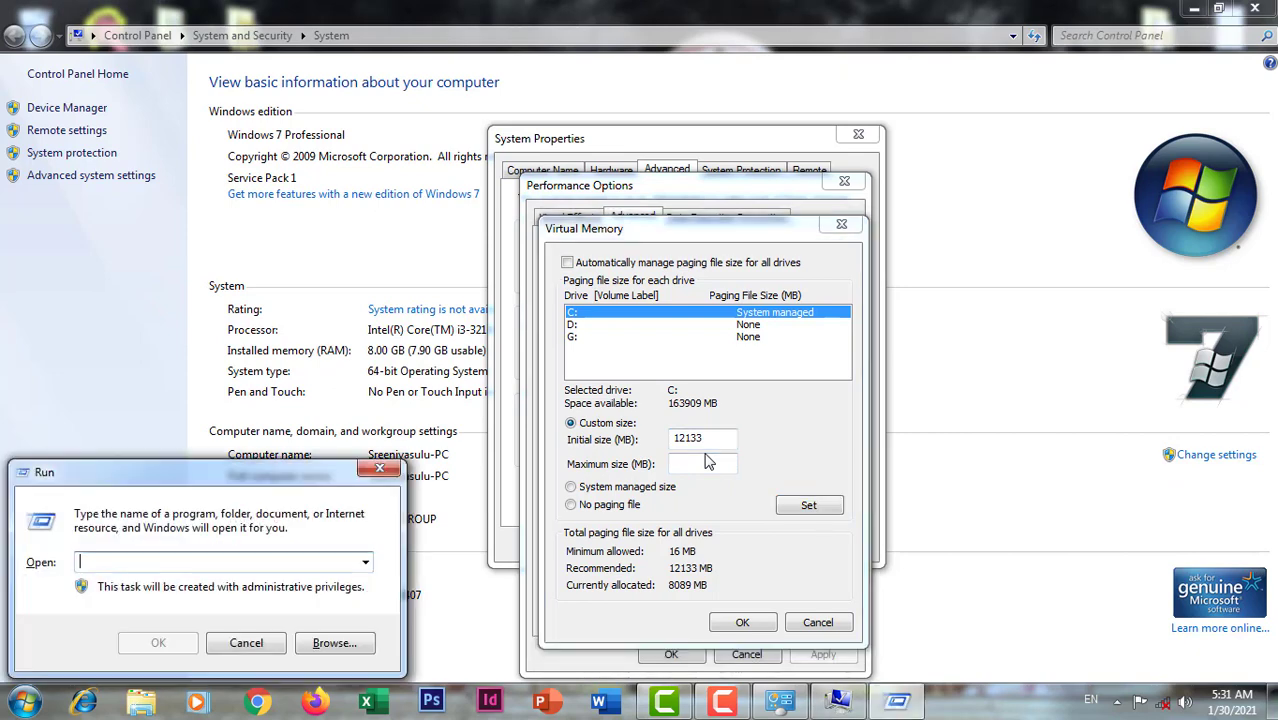
type("calc")
key("Return")
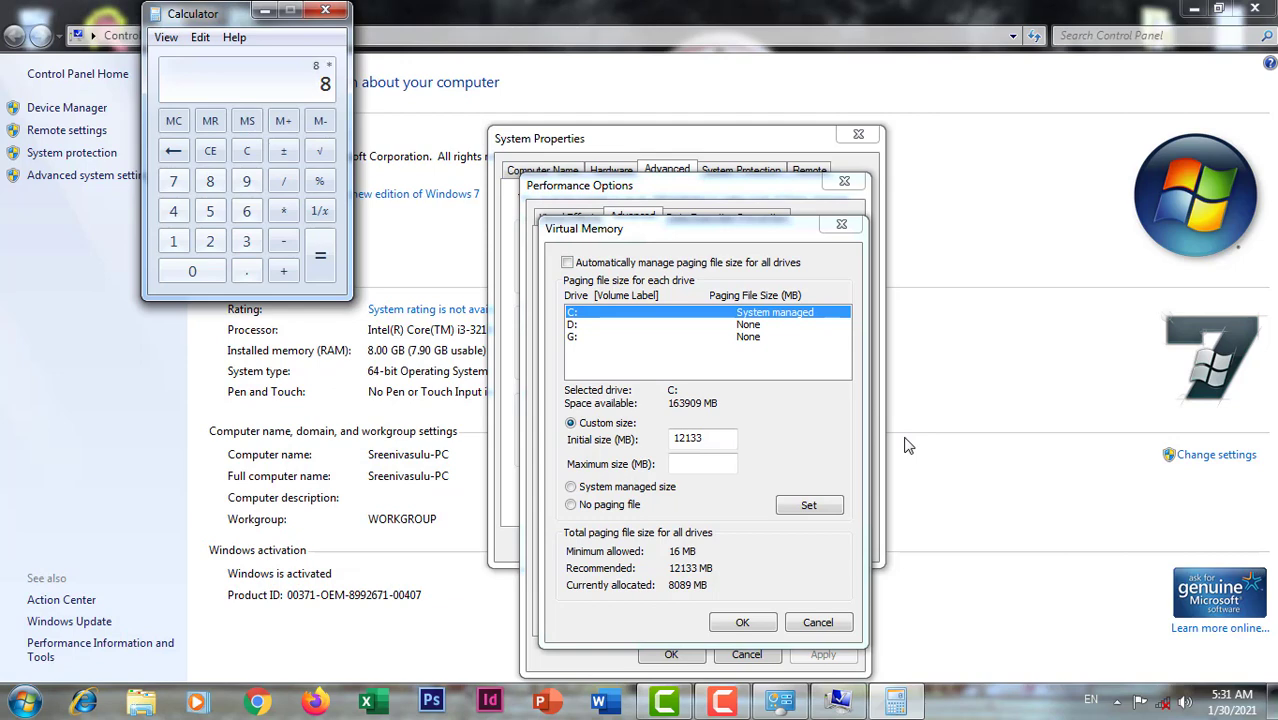
type("024")
key("Return")
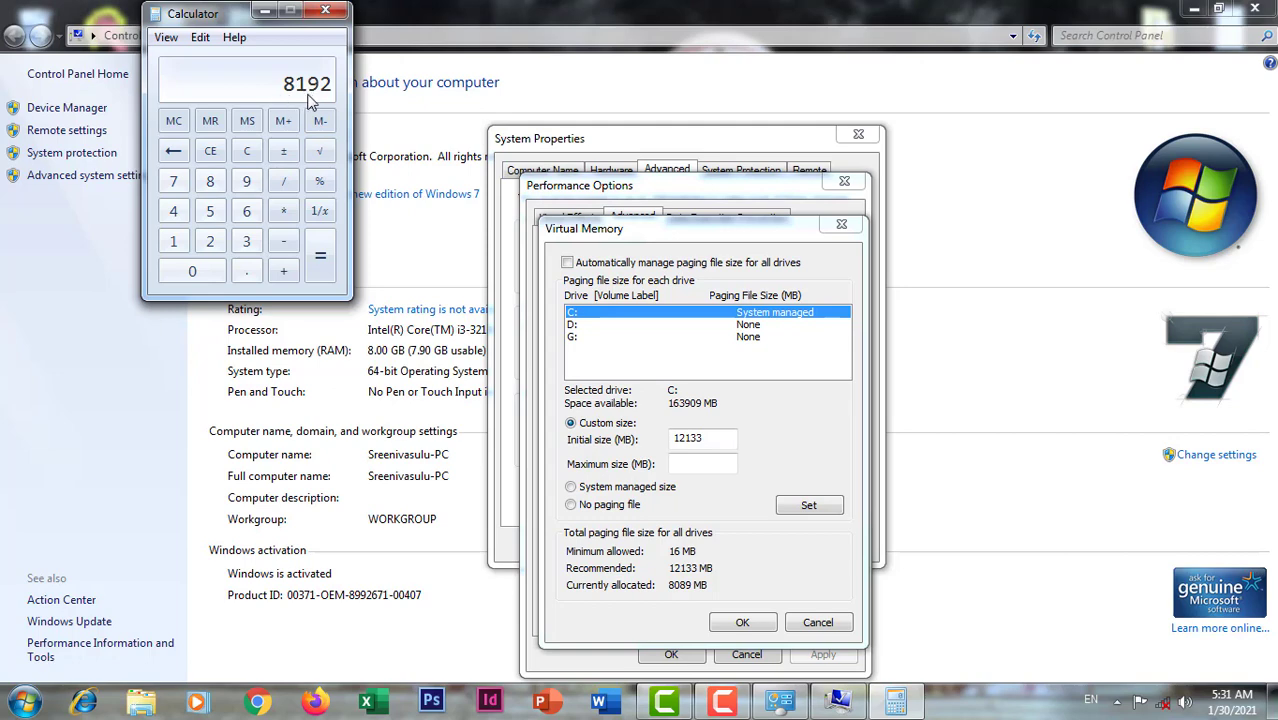
Multiply 8192 by 1.5 to get 12288, then close Calculator.
left_click_drag(213, 17, 226, 114)
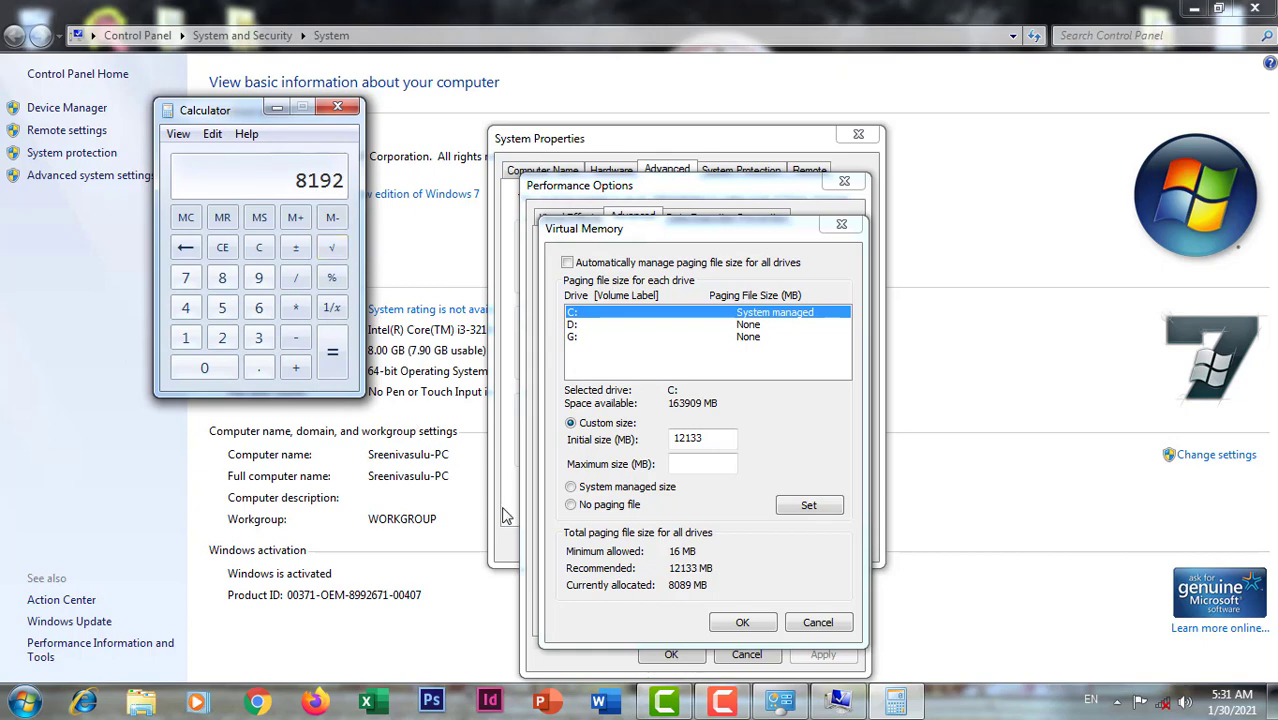
key("asterisk")
type("1.5")
key("Return")
left_click(337, 106)
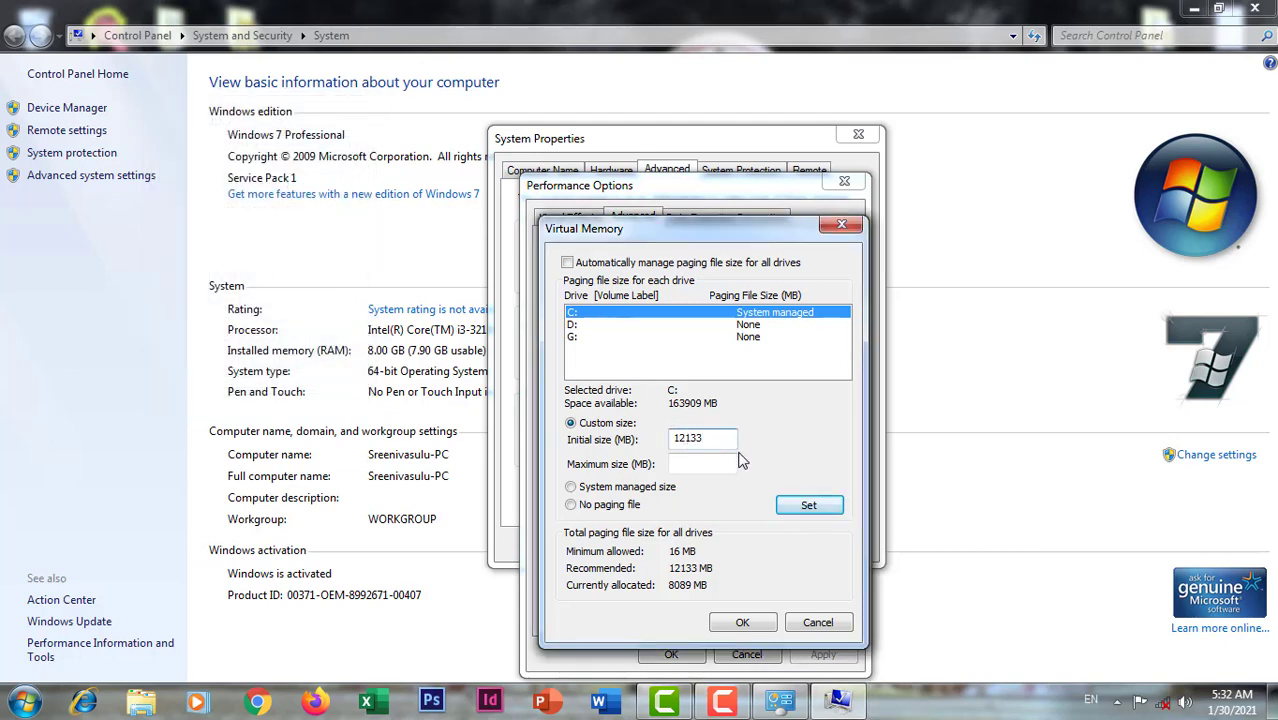
Set drive C's maximum paging file size to 12133 MB and confirm, triggering the restart notice.
left_click(703, 463)
type("12133")
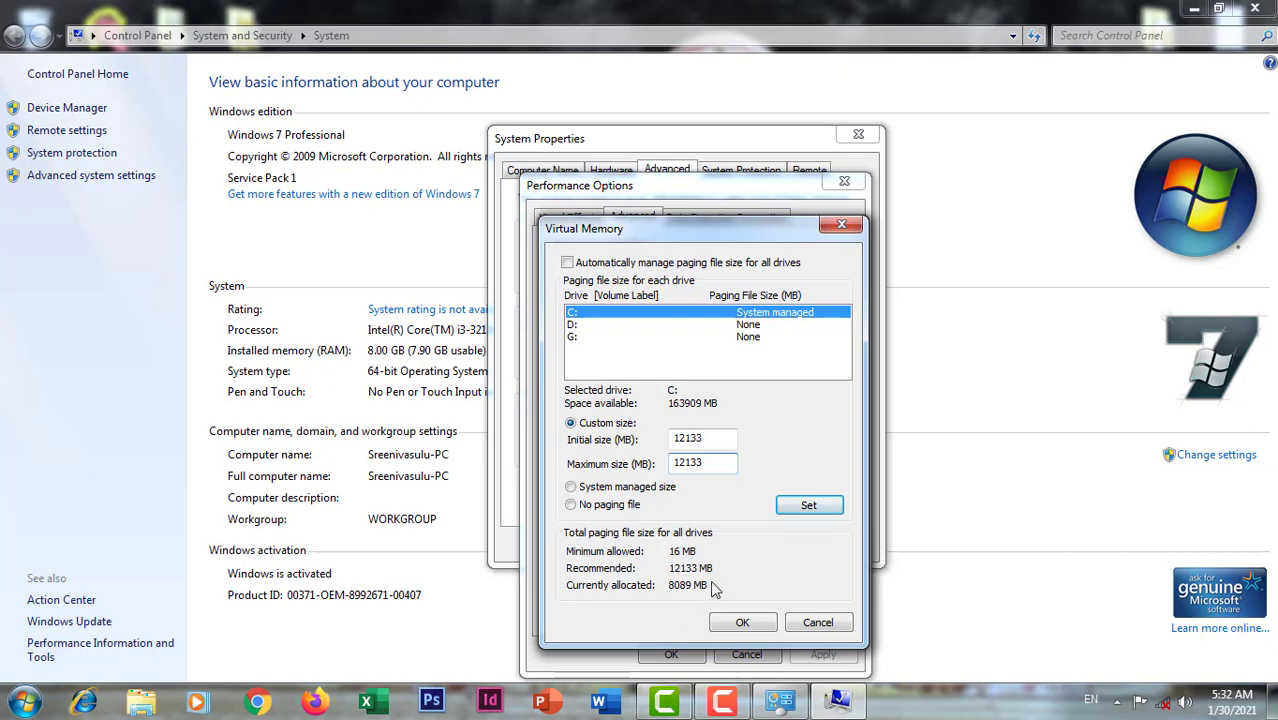
left_click(752, 628)
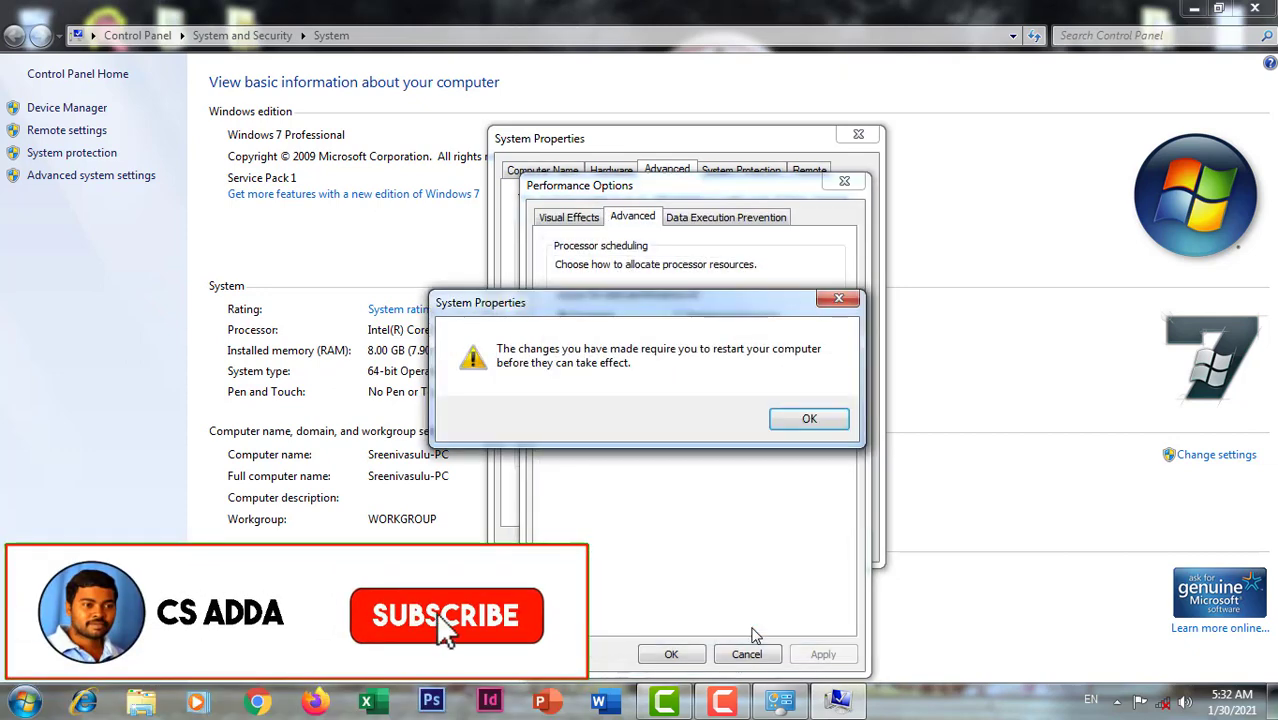